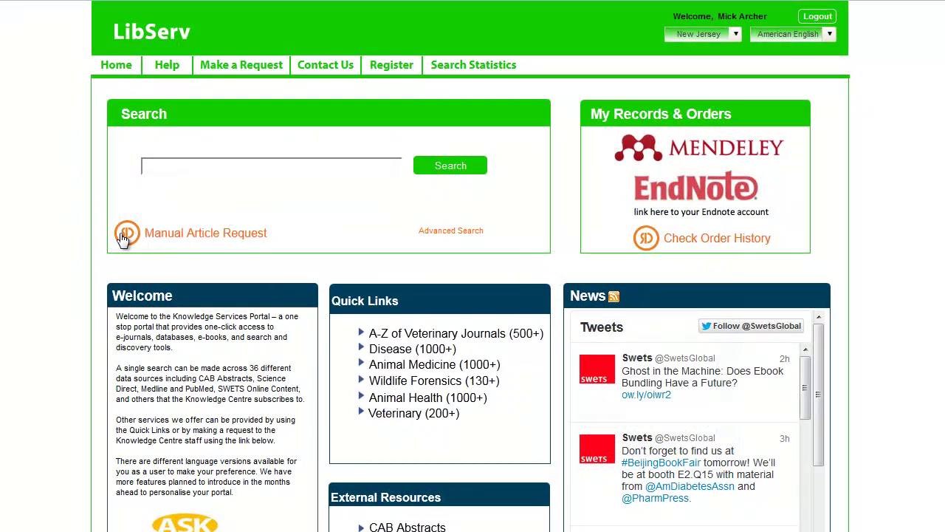
Start a manual email article request and enter ISSN 1573-7780 for the 2013, volume 14, issue 3 article.
click(124, 236)
click(380, 289)
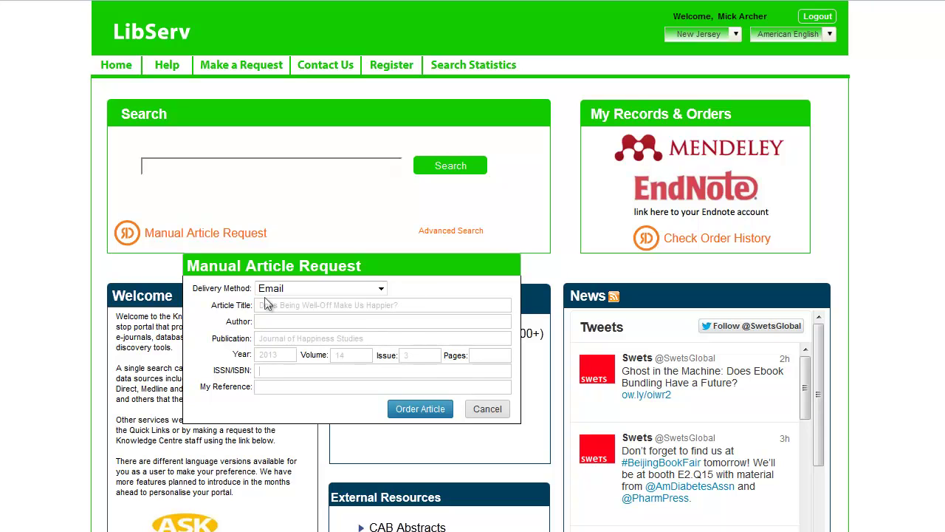
text(1573)
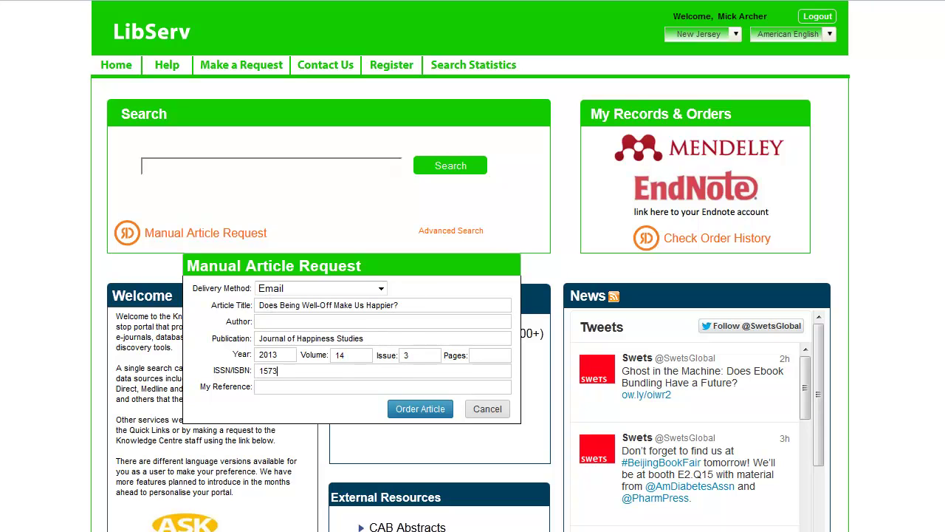
text(-7780)
Order the requested article, then run a keyword search for 'Journal of Happiness Studies'.
click(428, 408)
click(144, 166)
text(J)
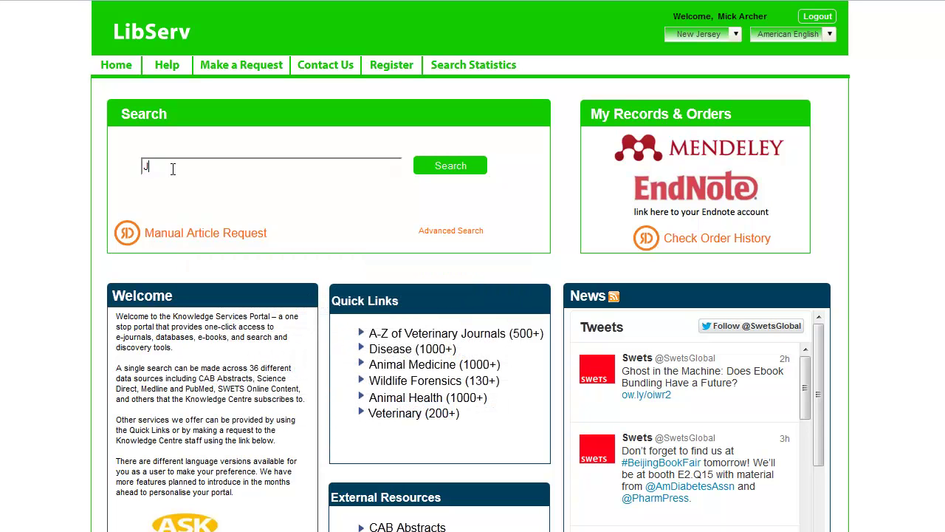
text(ourn)
text(al of)
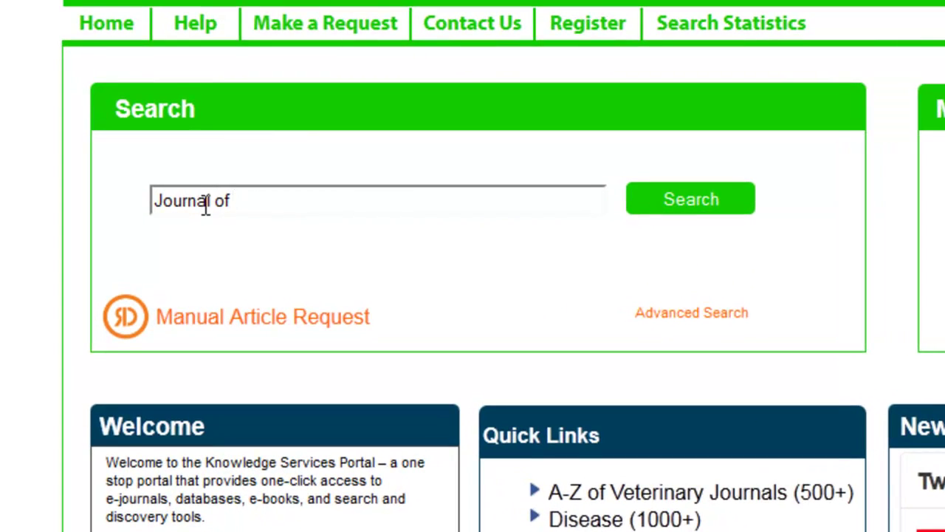
text( Happiness S)
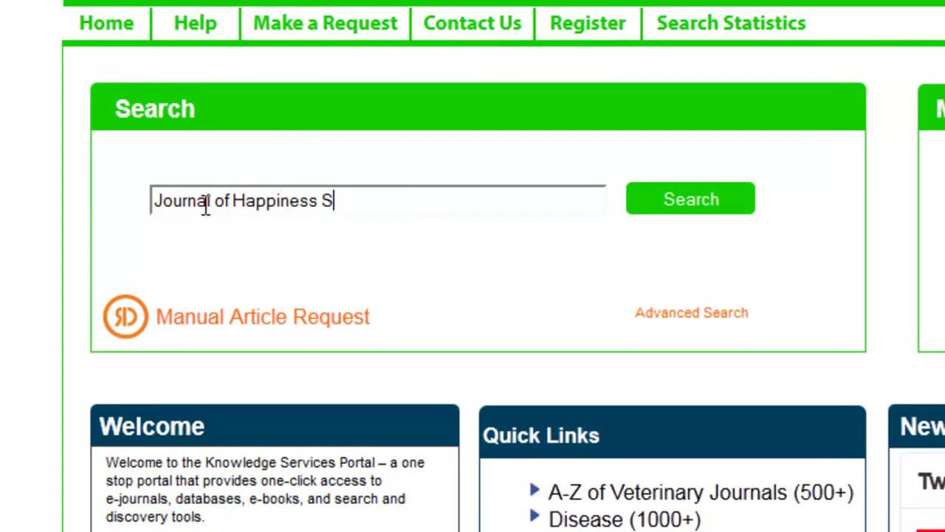
text(tudies)
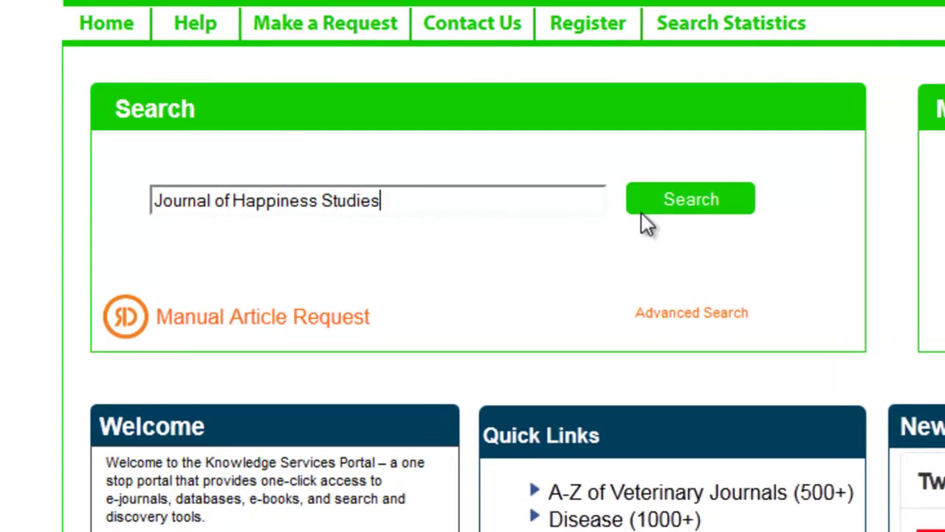
click(682, 219)
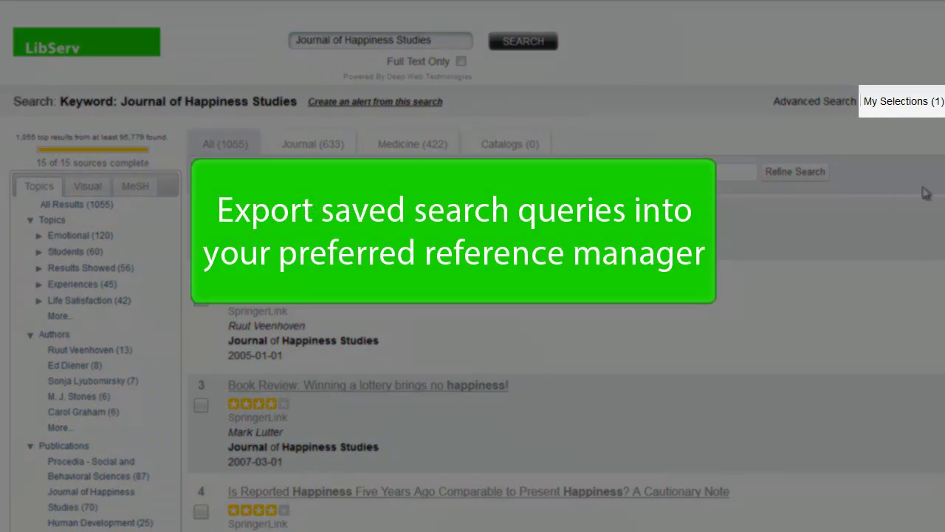
Send the one saved selection to Mendeley and save it in the My Publications folder.
click(879, 101)
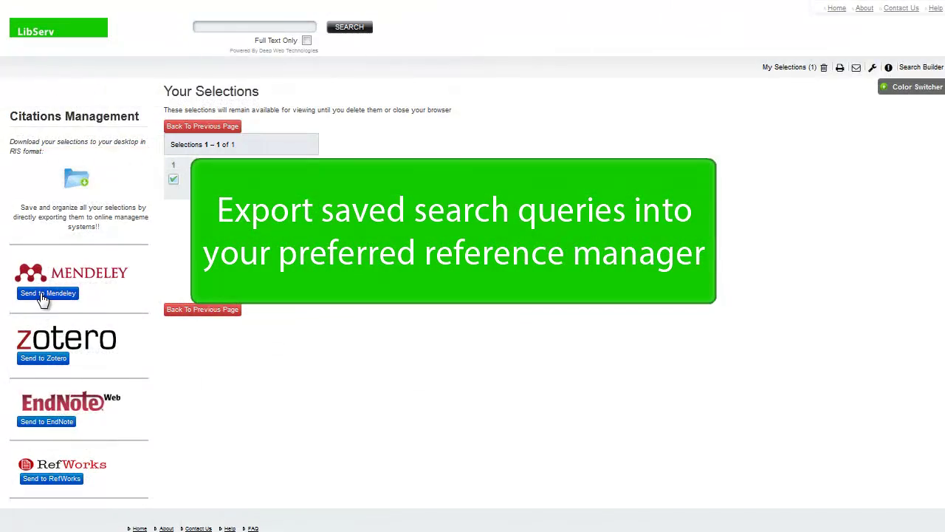
click(44, 296)
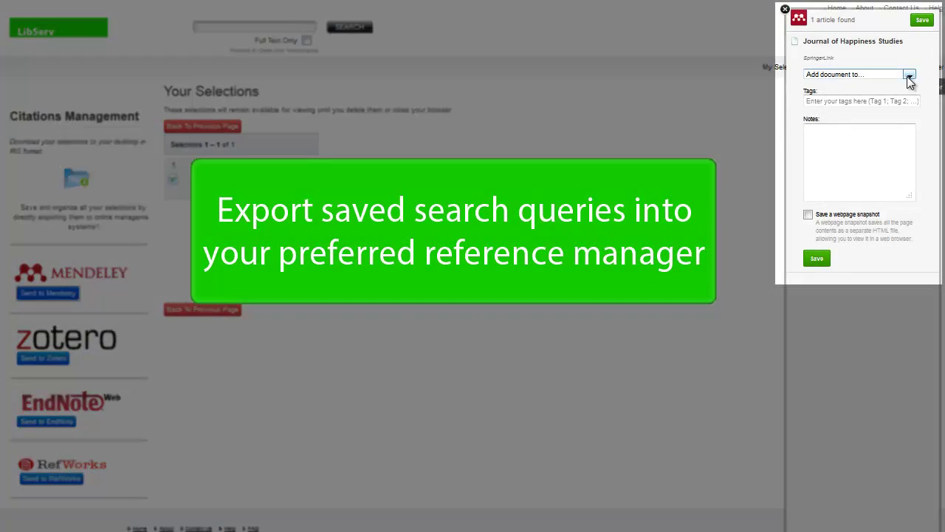
click(909, 74)
click(860, 100)
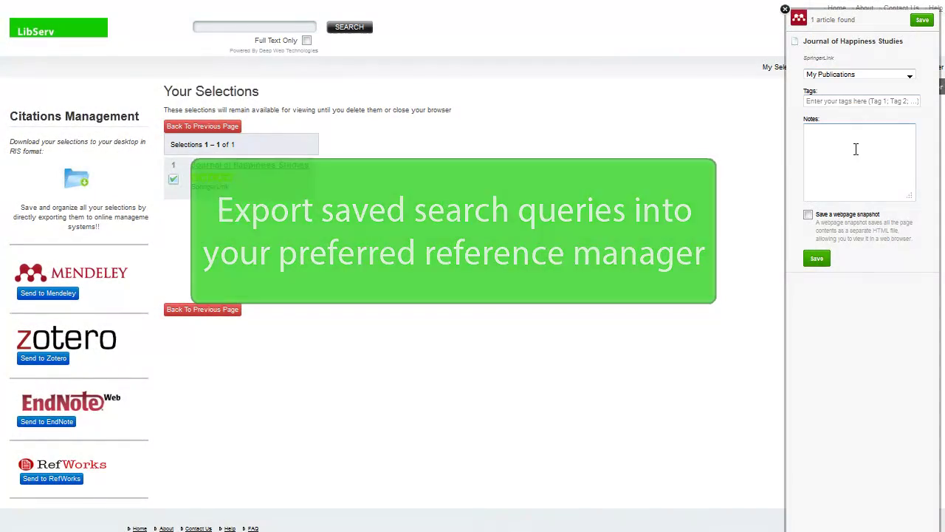
click(817, 258)
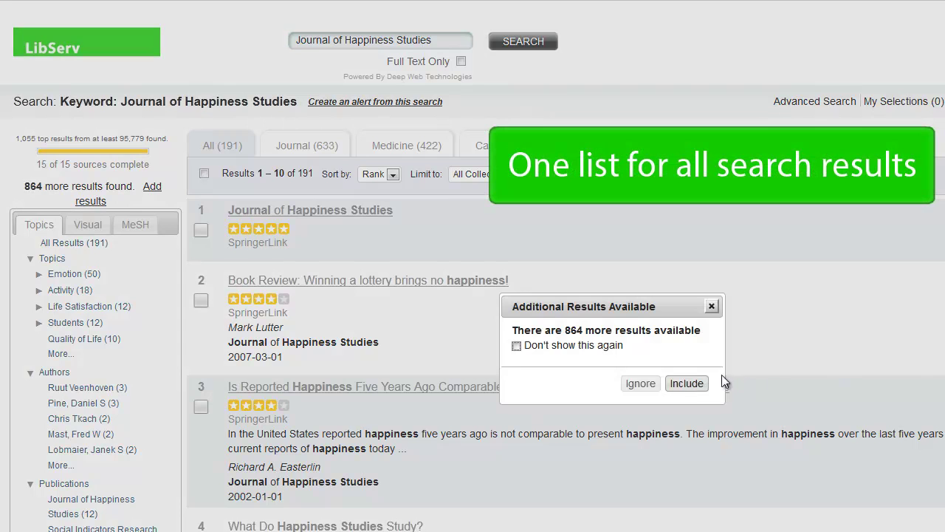
Include the 864 additional results and view the Limit to collections list.
click(684, 384)
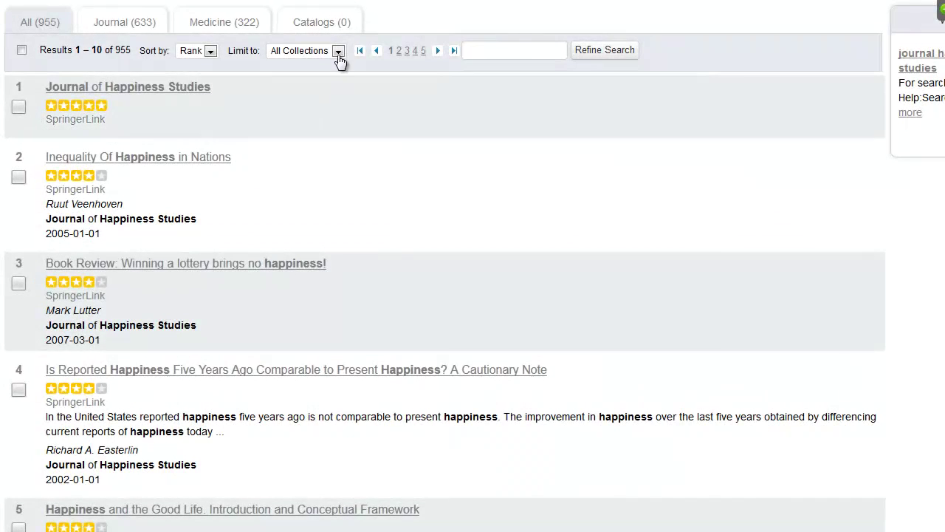
click(339, 52)
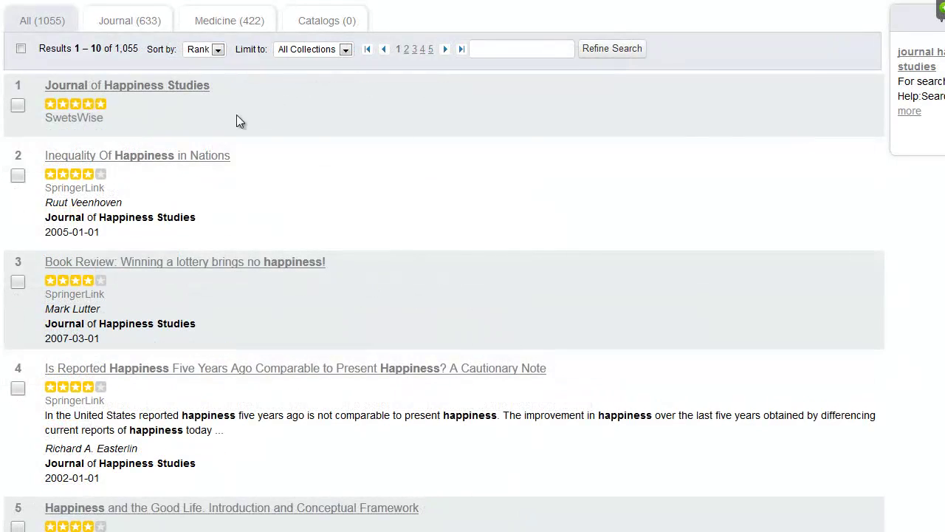
Open the top Journal of Happiness Studies result on Springer Link and scroll down to its Abstract.
click(146, 87)
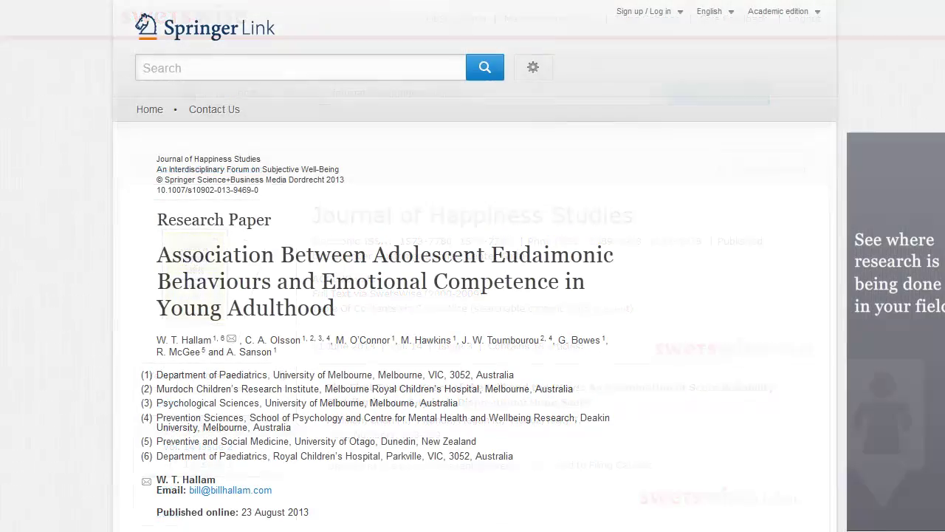
scroll(656, 211, down, 1)
scroll(656, 214, down, 3)
scroll(656, 214, down, 3)
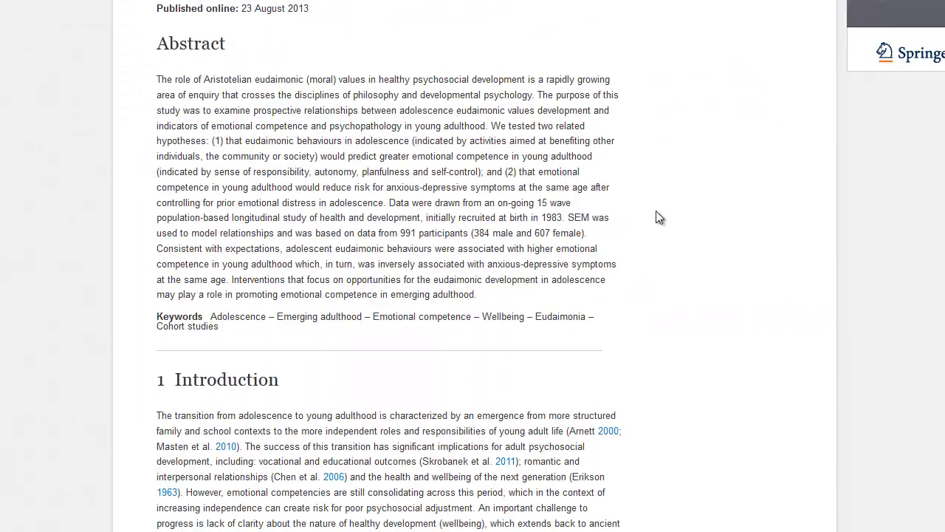
scroll(656, 214, down, 3)
scroll(656, 214, down, 3)
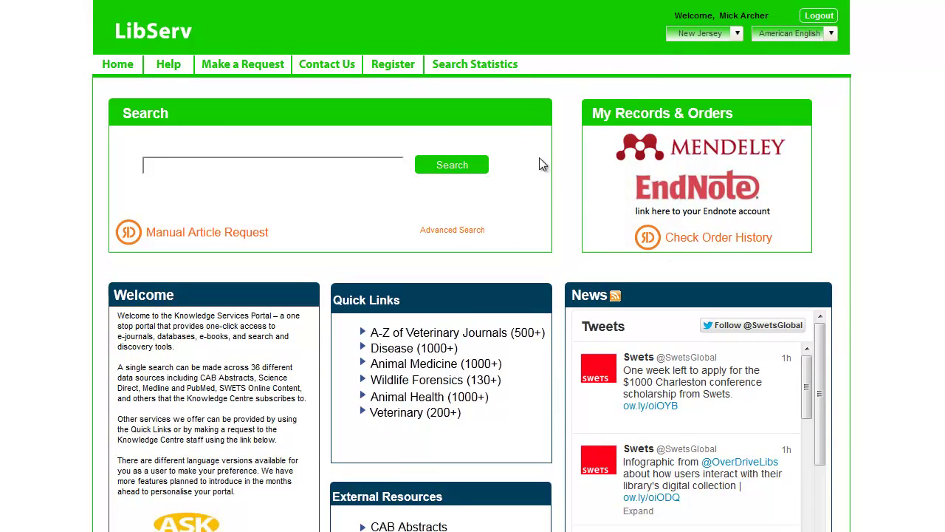
Open Search Statistics to show today's Strata clickthrough report.
click(465, 67)
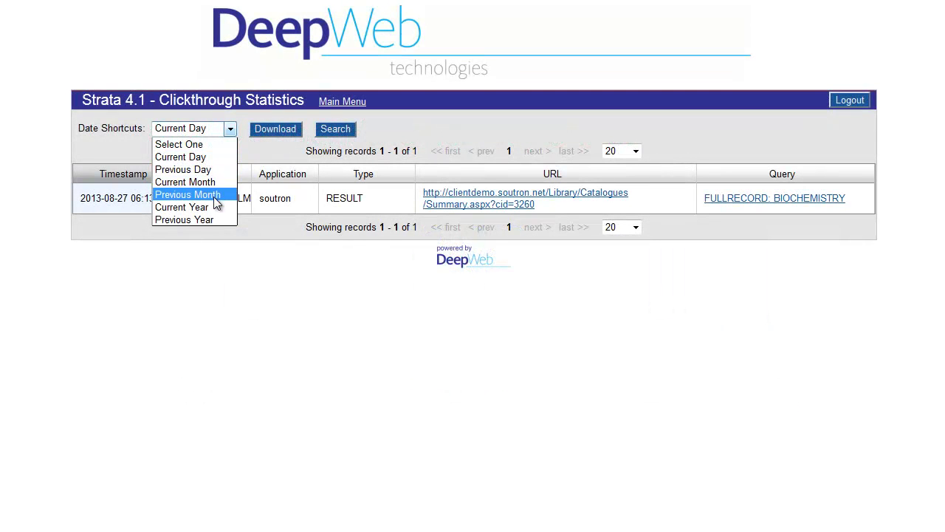
Limit clickthrough records to Previous Month and scroll through the 24 listed clickthroughs.
click(188, 194)
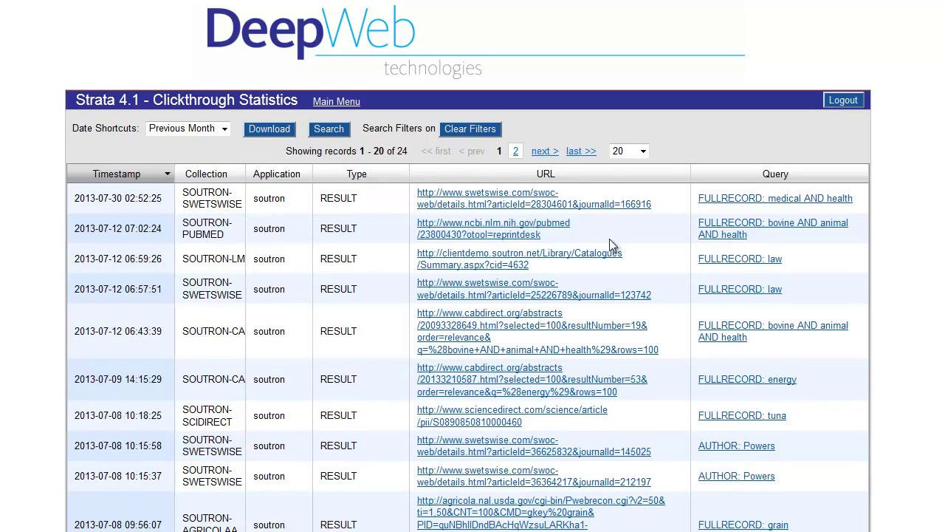
scroll(609, 240, down, 2)
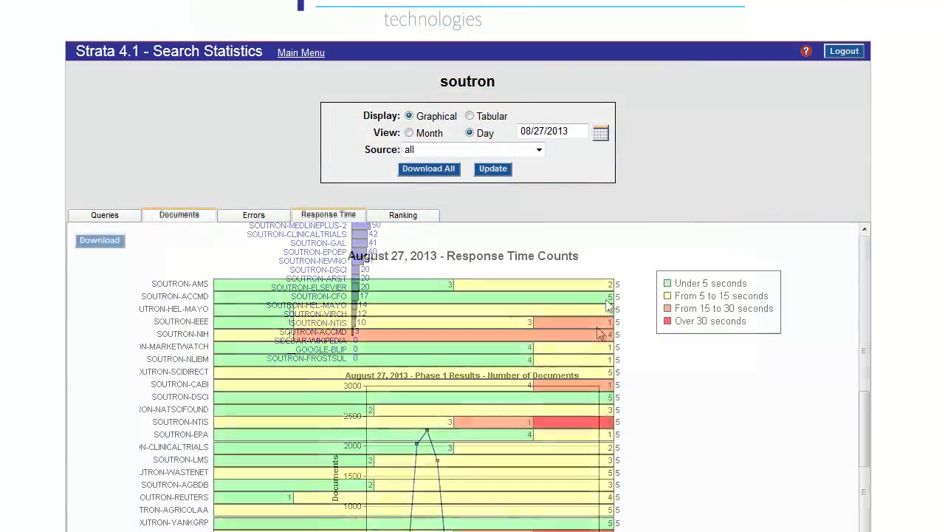
scroll(609, 311, down, 3)
scroll(611, 317, down, 2)
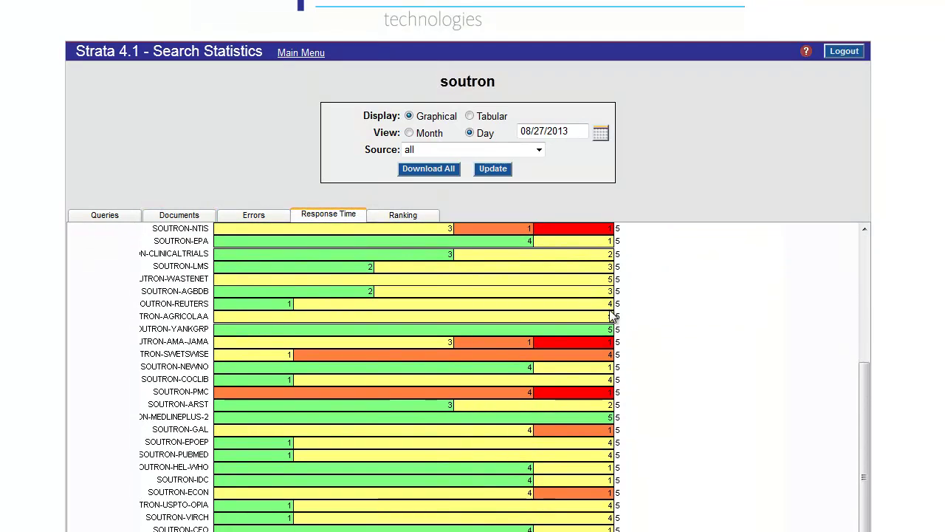